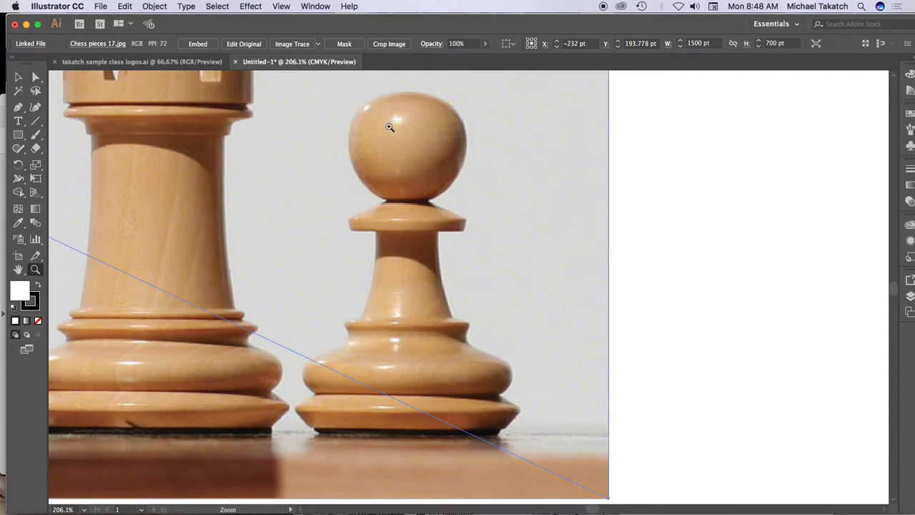
# - Show the document rulers and set their units to inches
pyautogui.click(282, 6)
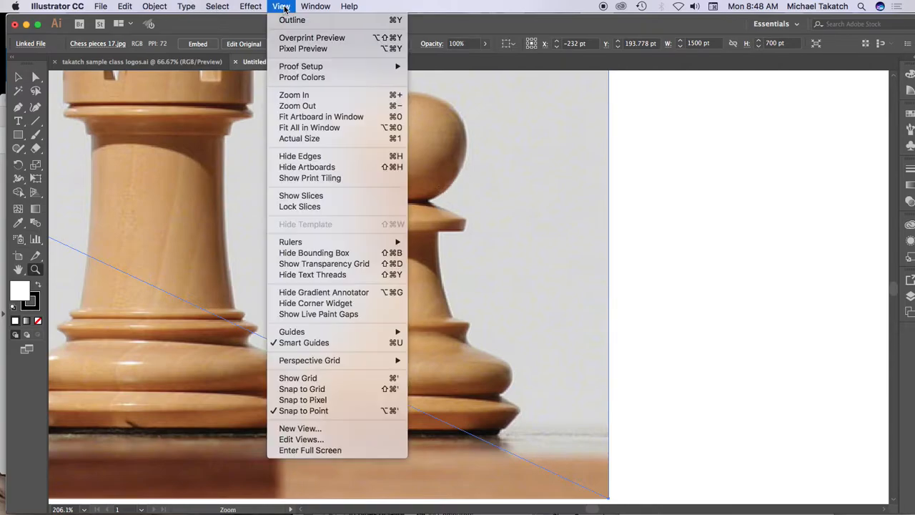
pyautogui.moveTo(336, 242)
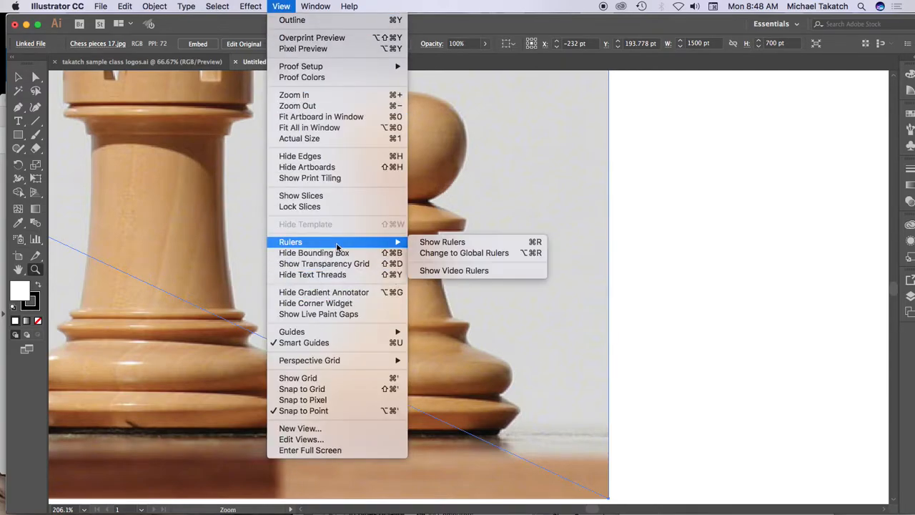
pyautogui.click(445, 242)
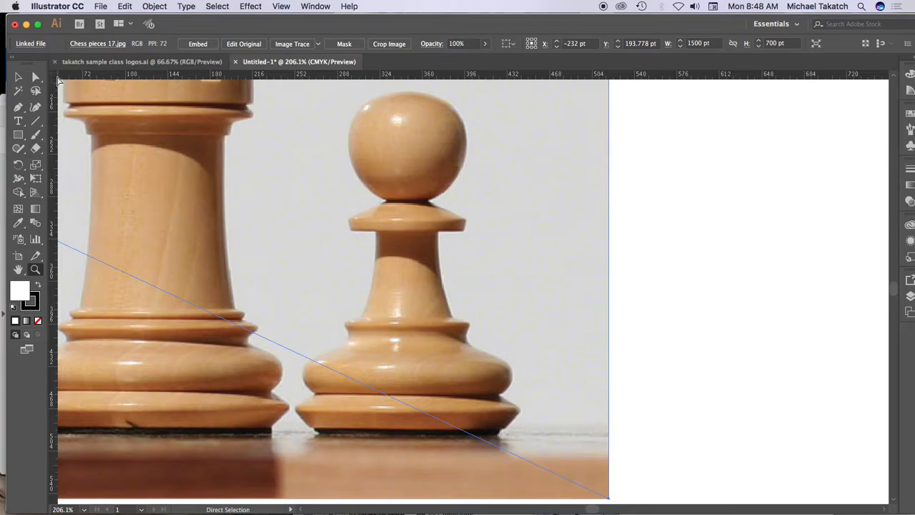
pyautogui.rightClick(353, 79)
pyautogui.click(384, 105)
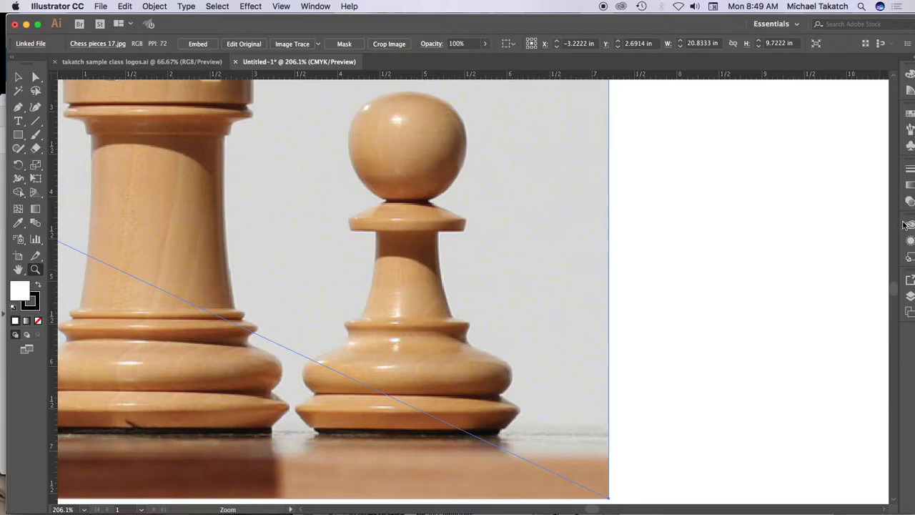
# - Lock Layer 1, rename it scan, and dim its images to 50%
pyautogui.click(911, 295)
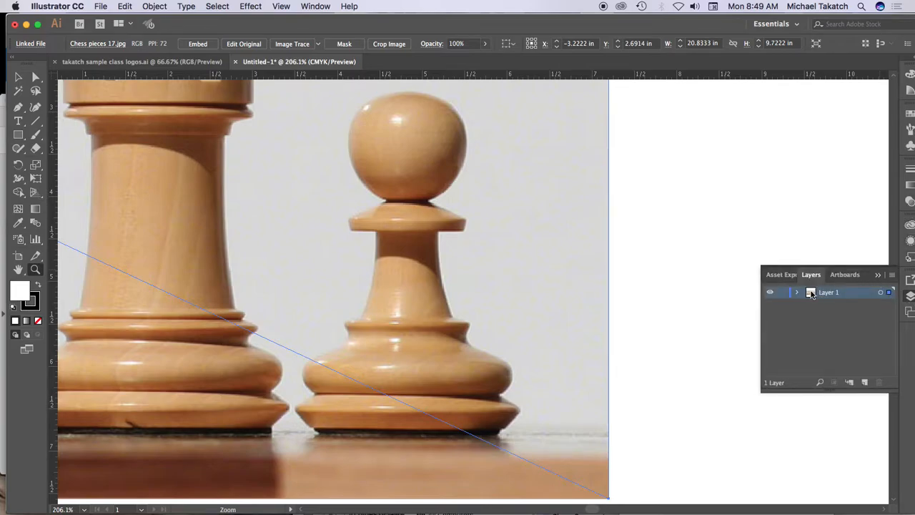
pyautogui.click(783, 293)
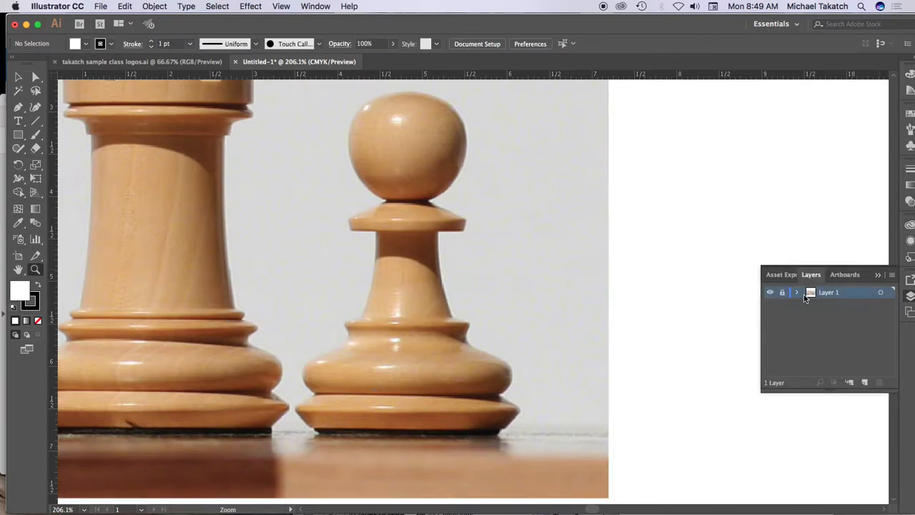
pyautogui.doubleClick(857, 294)
pyautogui.moveTo(639, 339); pyautogui.dragTo(669, 127)
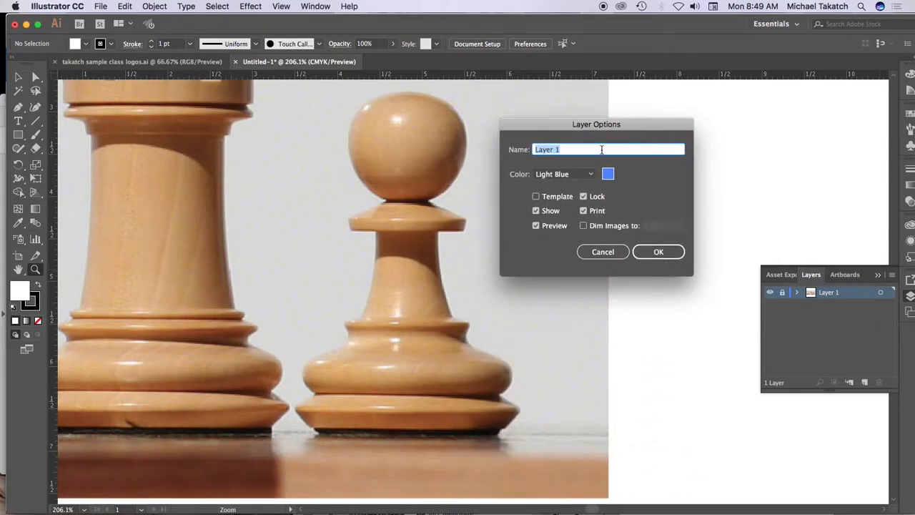
pyautogui.write('an')
pyautogui.click(583, 226)
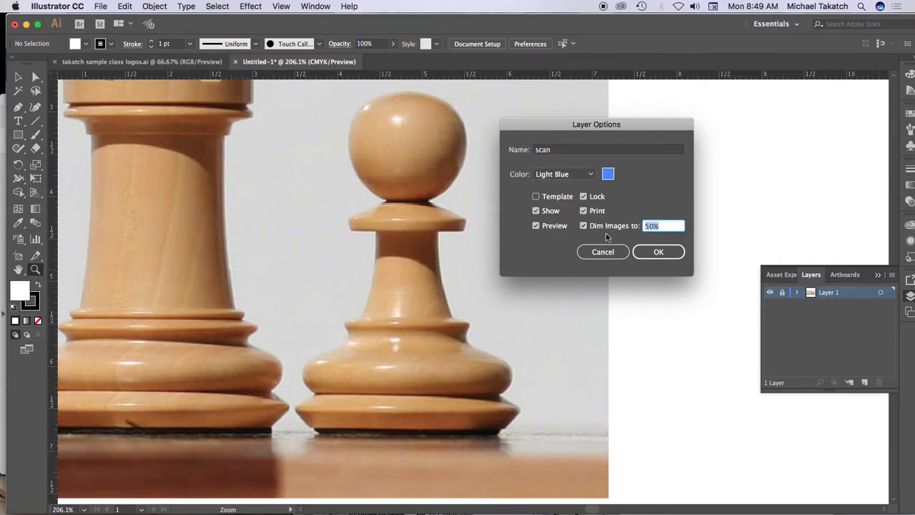
pyautogui.click(649, 252)
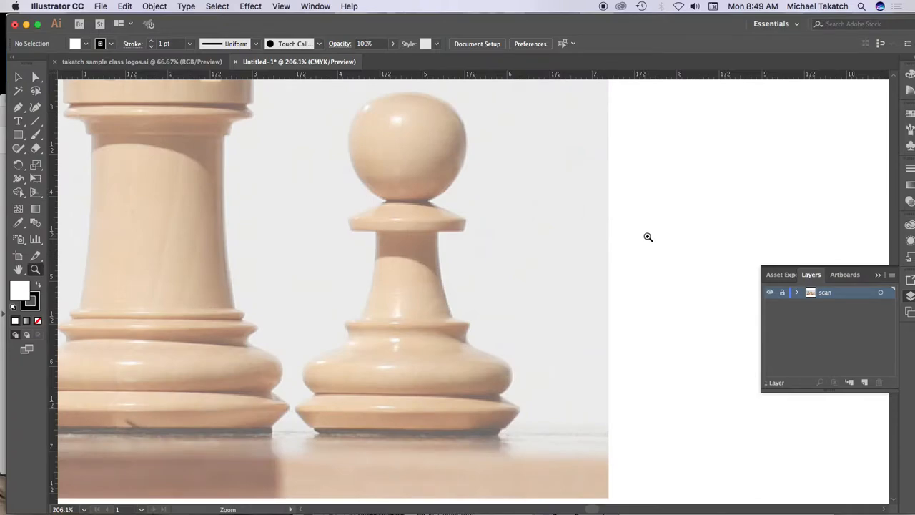
# - Add a new layer above the scan layer and name it pawn
pyautogui.click(866, 385)
pyautogui.doubleClick(831, 293)
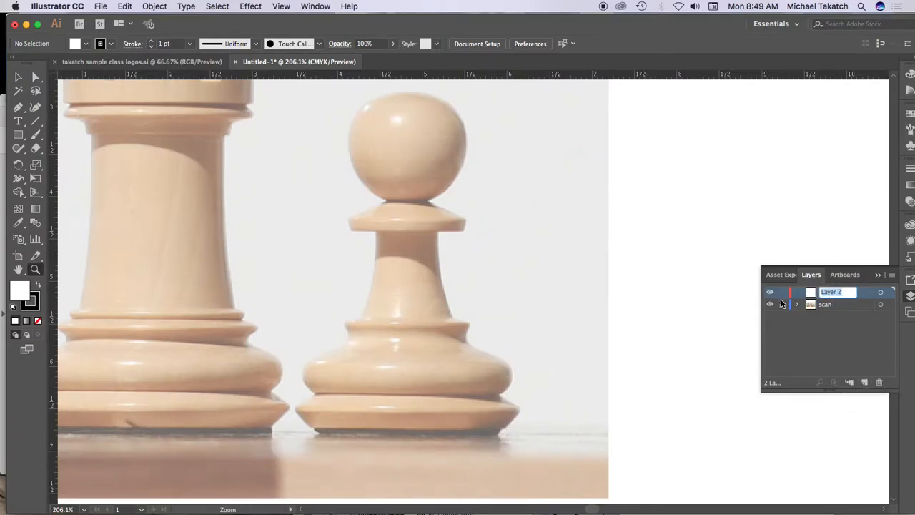
pyautogui.write('pawn')
pyautogui.click(878, 275)
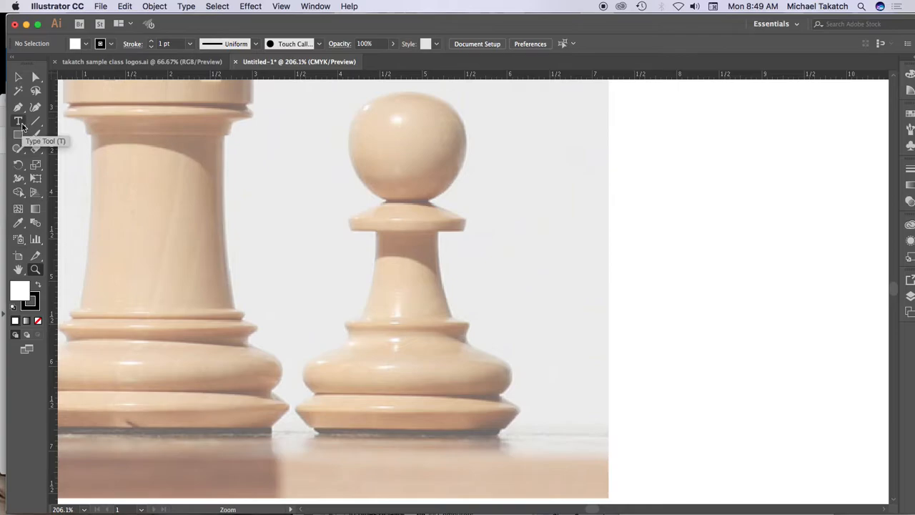
# - Prepare the Pen tool with no fill and place a vertical guide through the pawn's centre
pyautogui.click(18, 107)
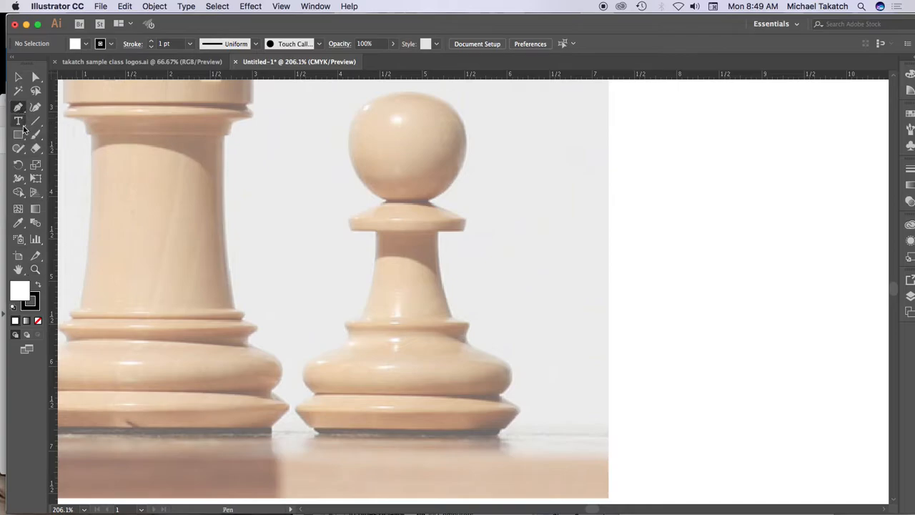
pyautogui.click(38, 322)
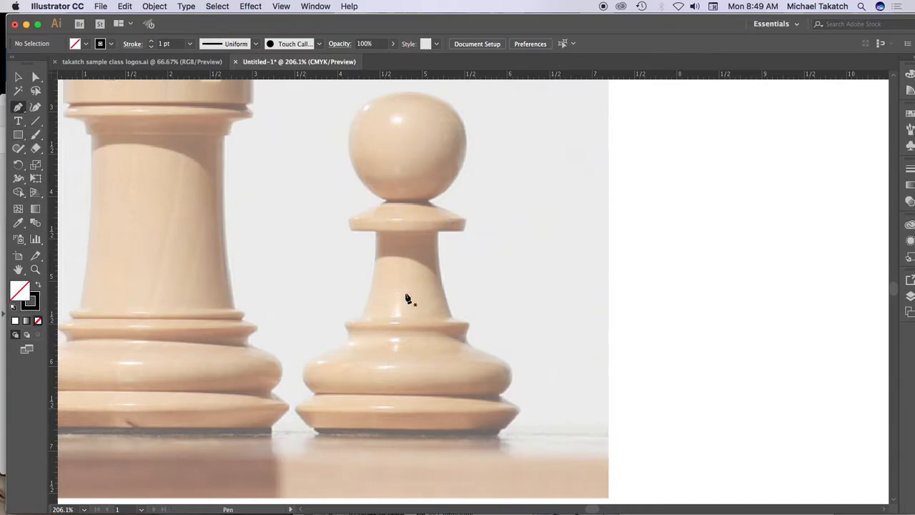
pyautogui.moveTo(53, 175); pyautogui.dragTo(408, 227)
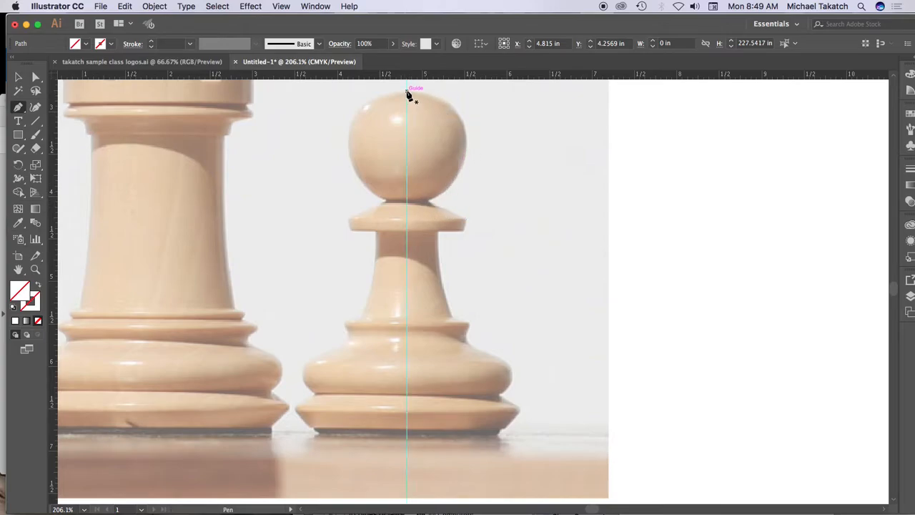
# - Trace the right half of the pawn's round head from the guide down to the neck, ending in a corner point
pyautogui.moveTo(408, 93); pyautogui.dragTo(437, 92)
pyautogui.moveTo(465, 146); pyautogui.dragTo(465, 178)
pyautogui.moveTo(419, 203); pyautogui.dragTo(394, 205)
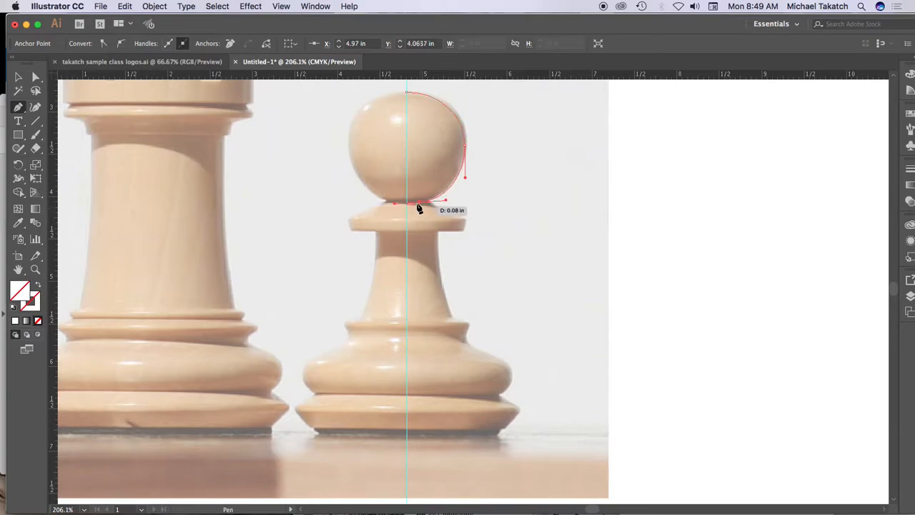
pyautogui.click(419, 203)
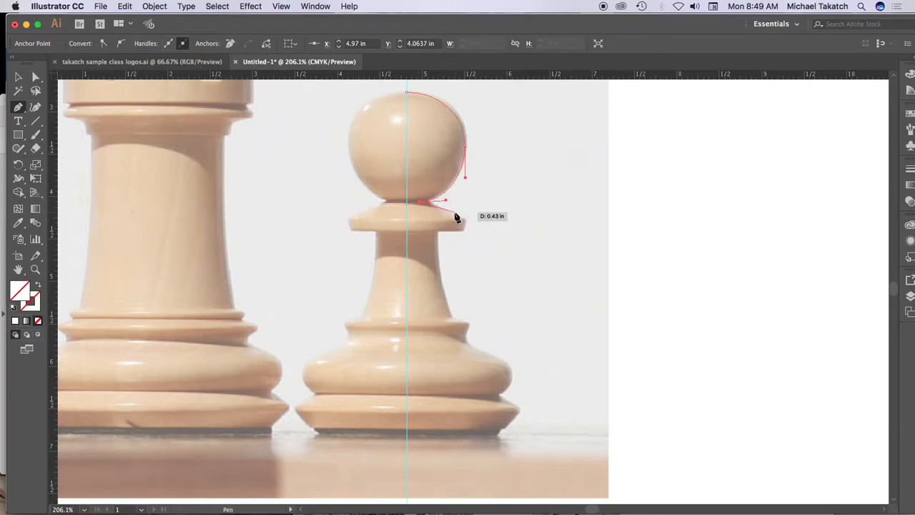
# - Continue the path around the right side of the collar, with corner points at its edges, ending at the top of the stem
pyautogui.press('super+equal')
pyautogui.press('super+equal')
pyautogui.press('super+equal')
pyautogui.moveTo(481, 242); pyautogui.dragTo(362, 128)
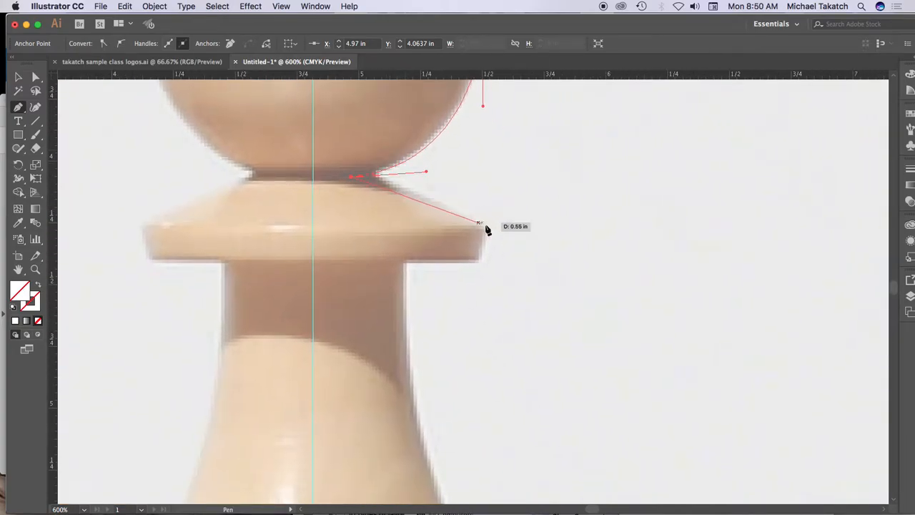
pyautogui.moveTo(483, 227); pyautogui.dragTo(559, 272)
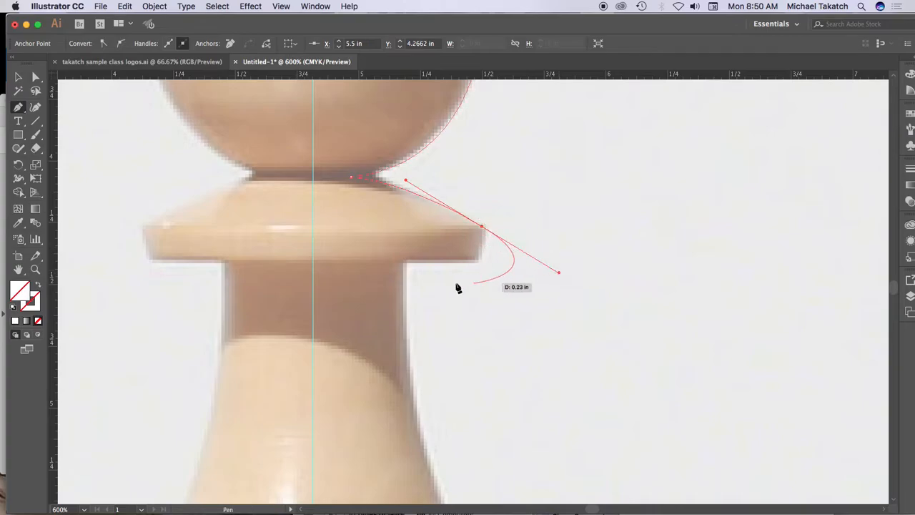
pyautogui.click(482, 228)
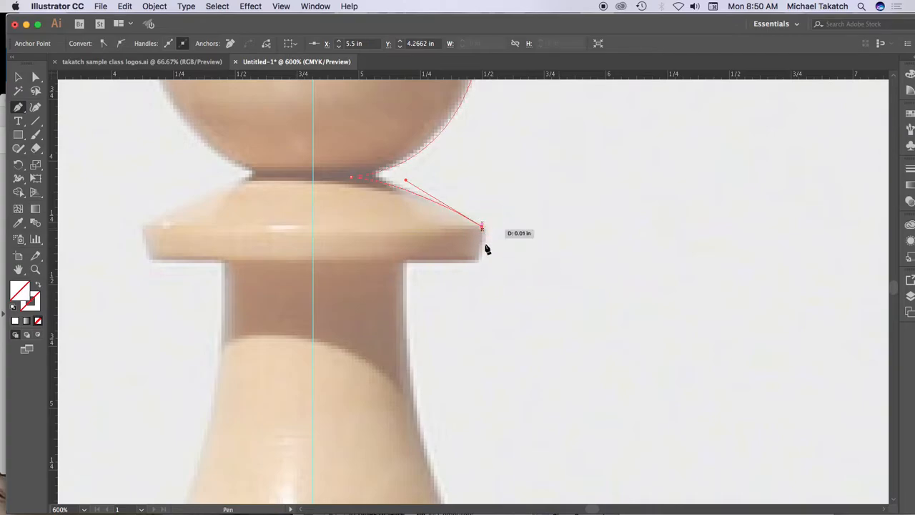
pyautogui.click(480, 259)
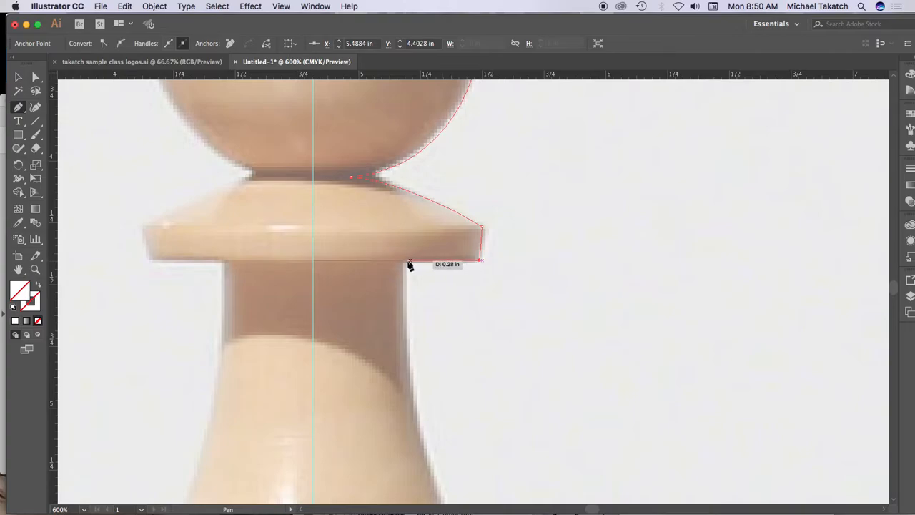
pyautogui.click(406, 262)
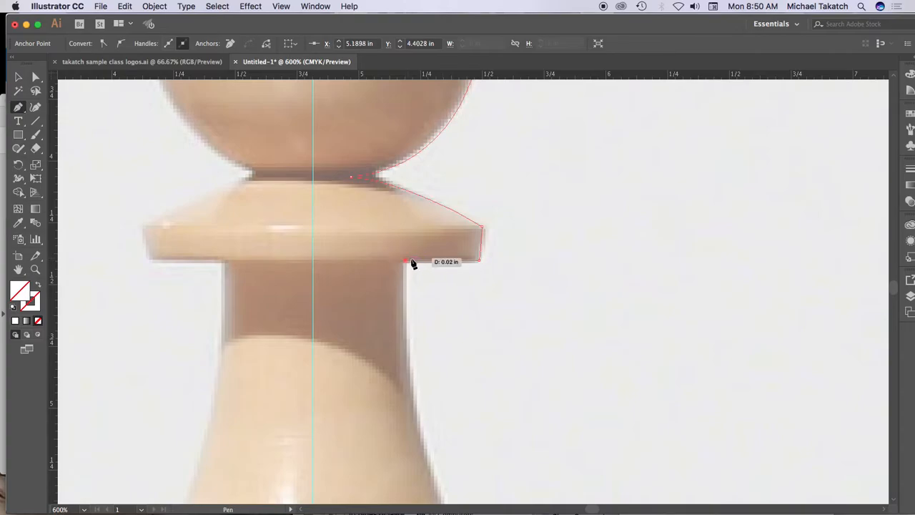
pyautogui.moveTo(500, 334); pyautogui.dragTo(405, 207)
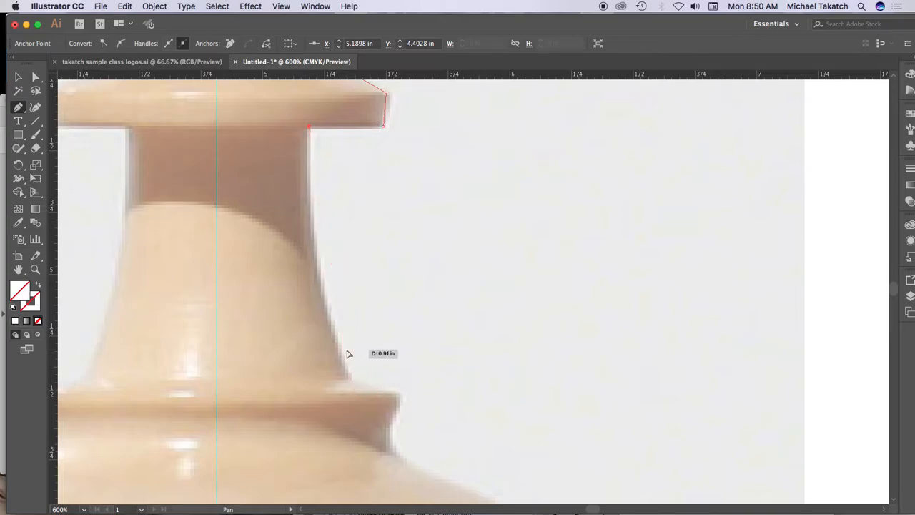
pyautogui.press('super+minus')
pyautogui.moveTo(500, 370); pyautogui.dragTo(339, 215)
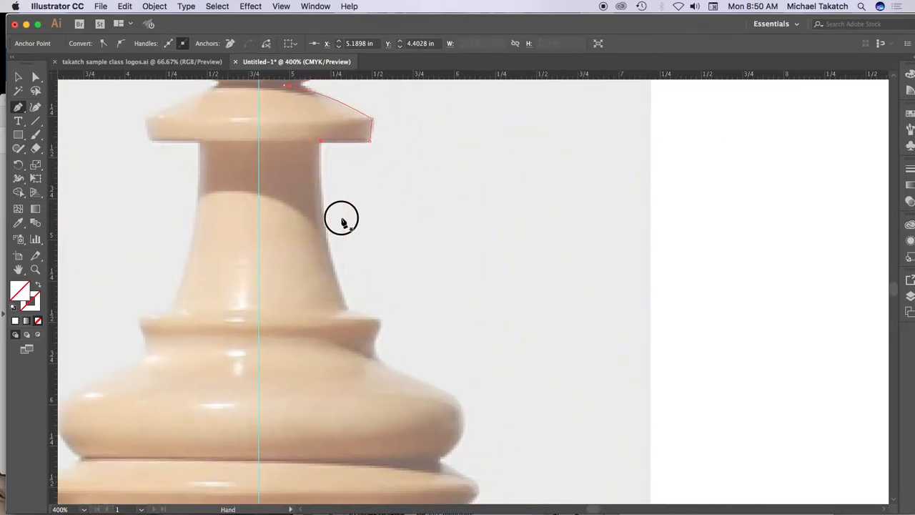
pyautogui.click(314, 164)
pyautogui.click(314, 194)
pyautogui.click(313, 221)
pyautogui.click(323, 261)
pyautogui.click(332, 280)
pyautogui.press('super+z')
pyautogui.press('super+z')
pyautogui.press('super+z')
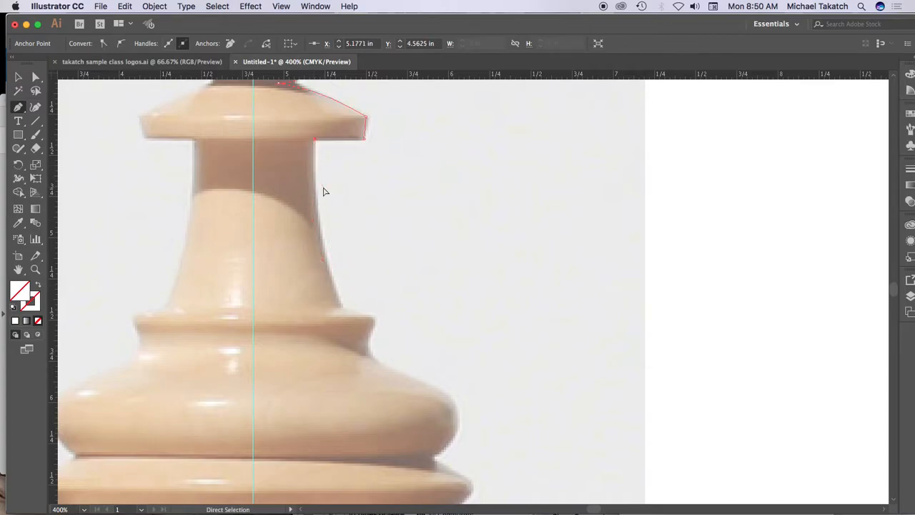
# - Trace the stem's right curve to a corner point above the base ring, and give the path a black stroke with no fill
pyautogui.moveTo(342, 306); pyautogui.dragTo(380, 375)
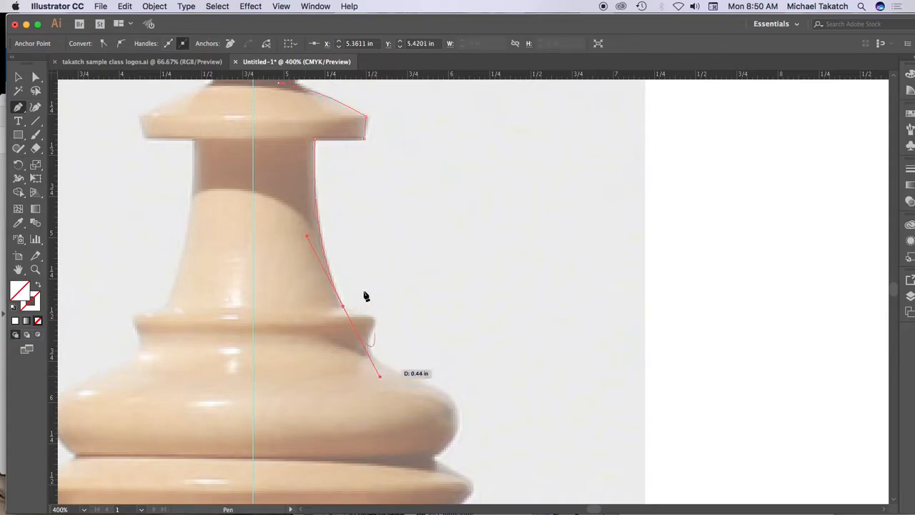
pyautogui.moveTo(376, 317); pyautogui.dragTo(355, 352)
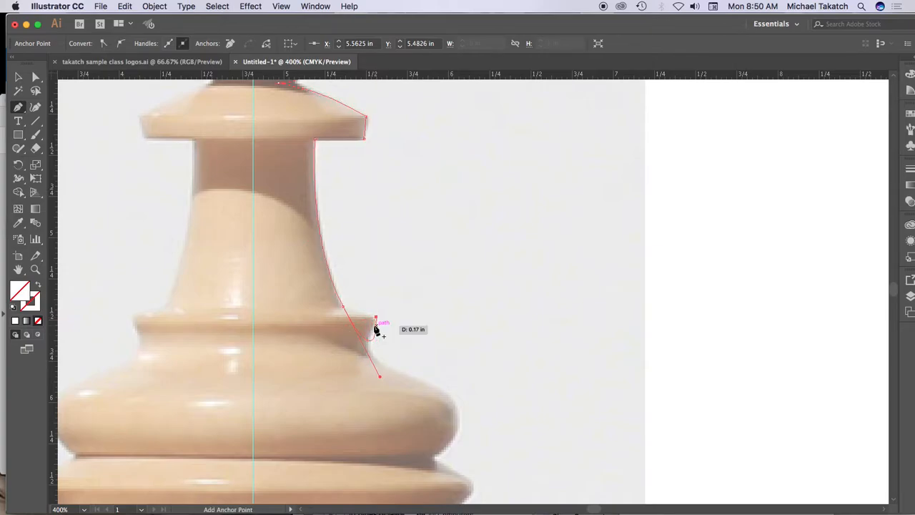
pyautogui.press('super+z')
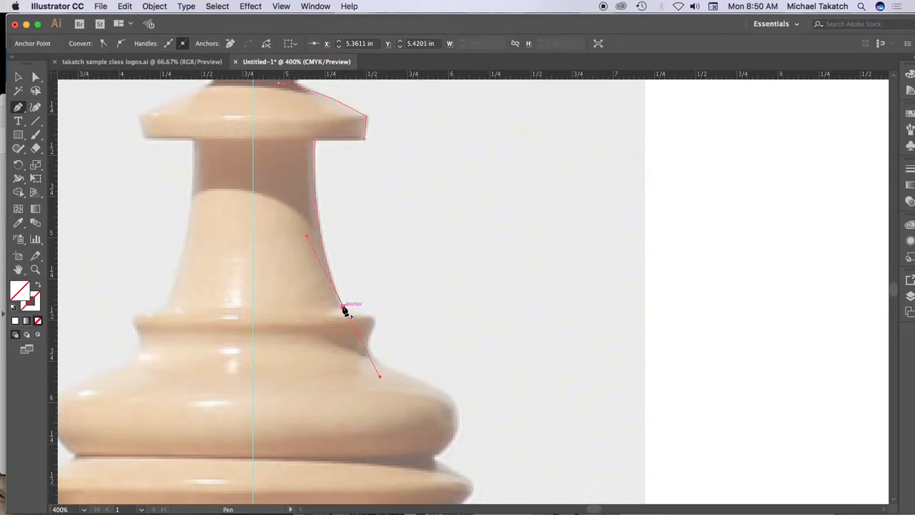
pyautogui.click(343, 306)
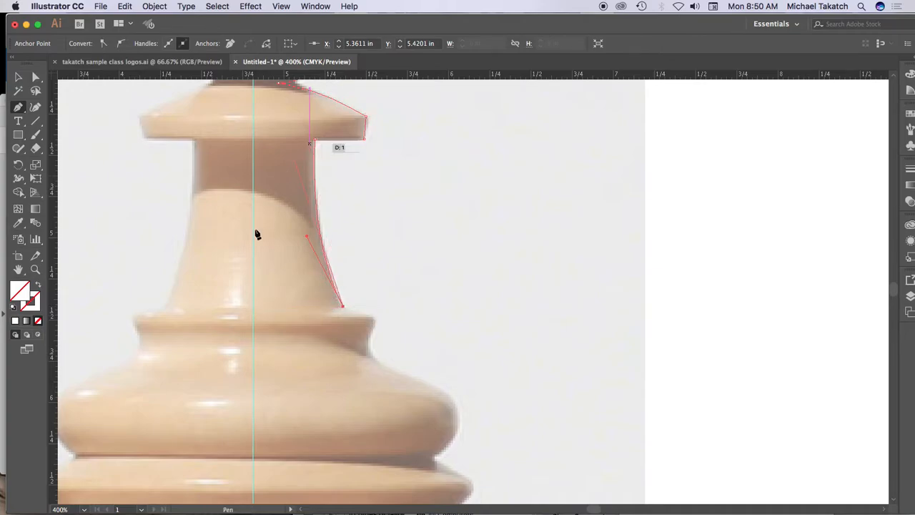
pyautogui.click(14, 306)
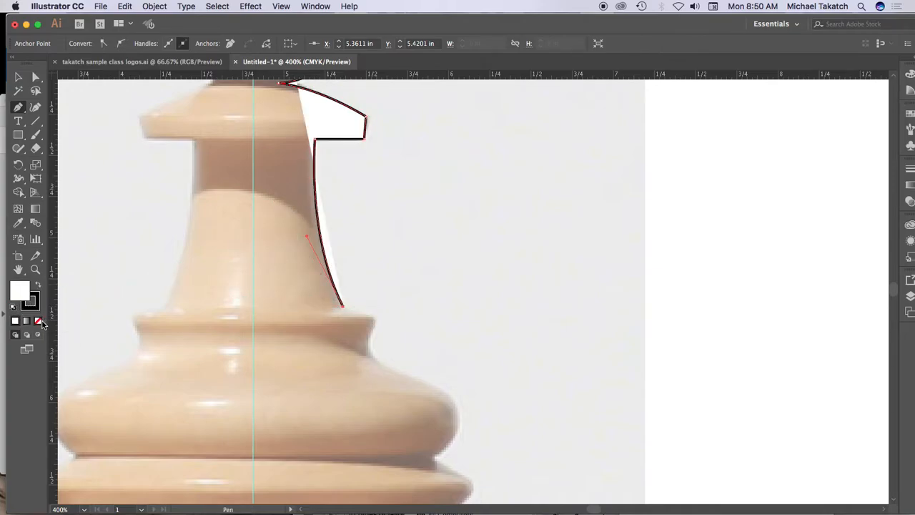
pyautogui.click(39, 321)
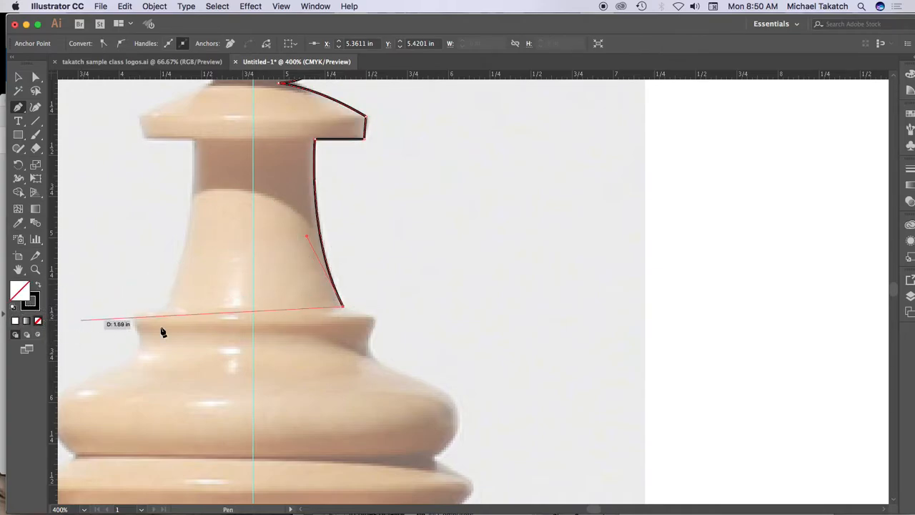
# - Continue the path around the right side of the base ring and the rounded bulge, down to the groove beneath it
pyautogui.click(374, 314)
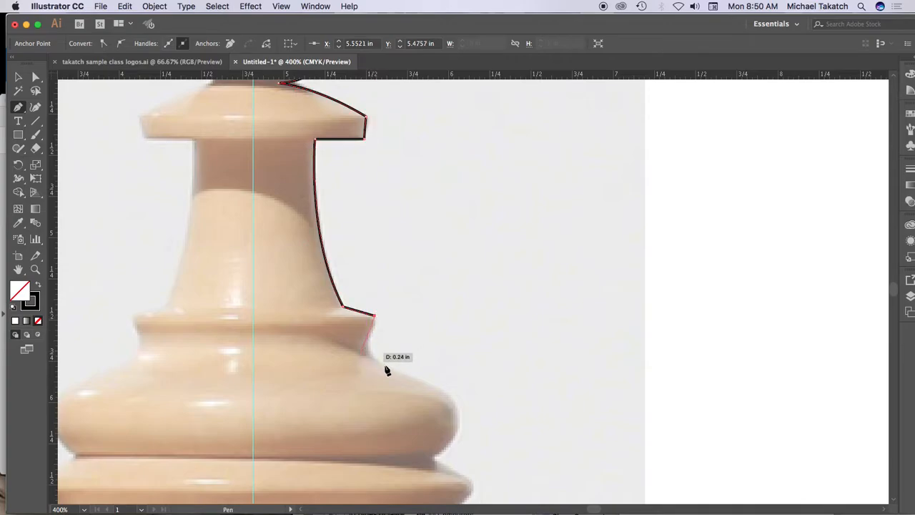
pyautogui.moveTo(362, 351); pyautogui.dragTo(372, 235)
pyautogui.moveTo(405, 263); pyautogui.dragTo(403, 297)
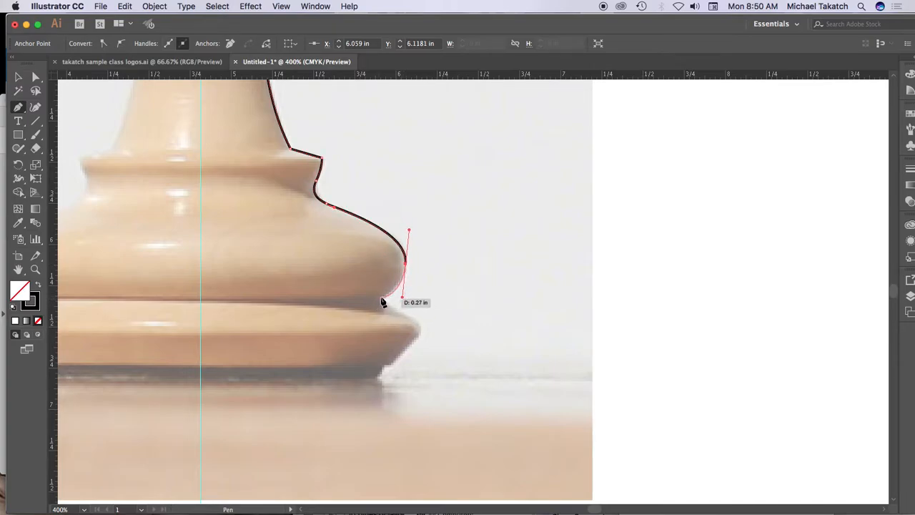
pyautogui.click(377, 300)
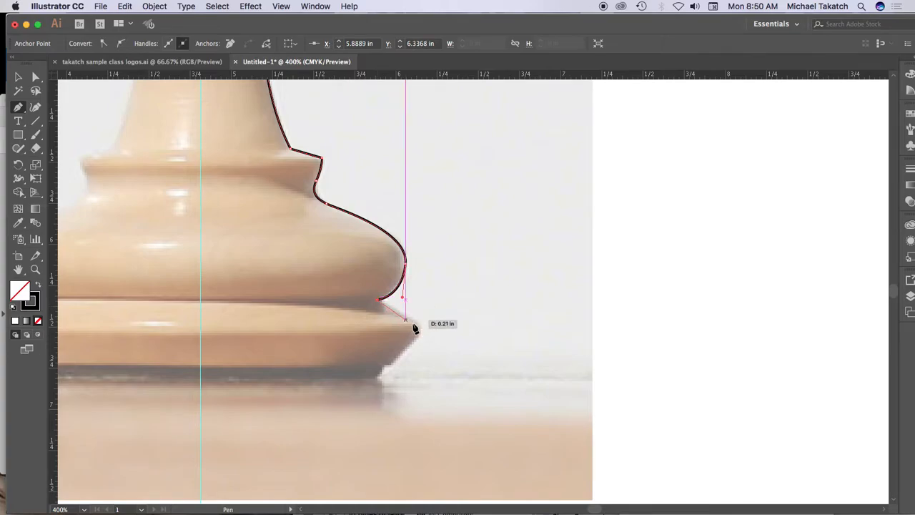
# - Continue the path around the bottom base ring's right side, down its foot, and along the bottom edge to the centre guide
pyautogui.moveTo(420, 332); pyautogui.dragTo(421, 347)
pyautogui.moveTo(391, 364); pyautogui.dragTo(382, 374)
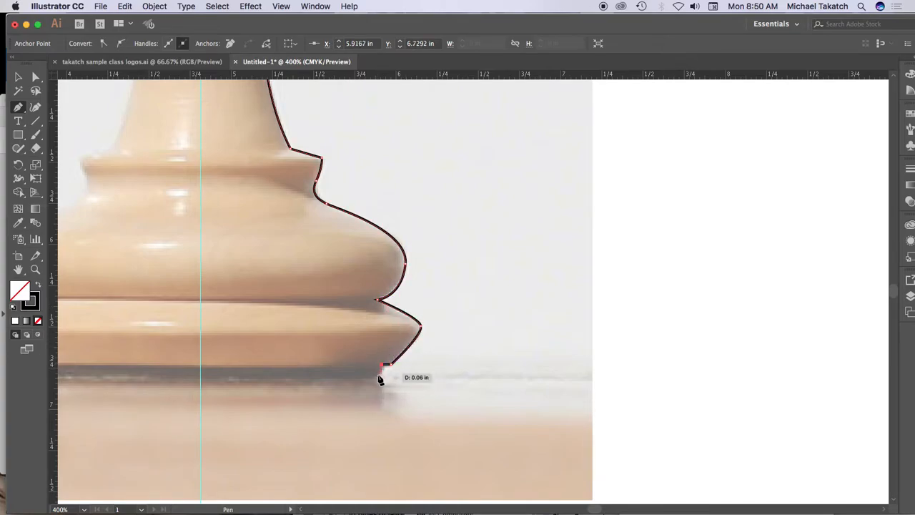
pyautogui.click(379, 375)
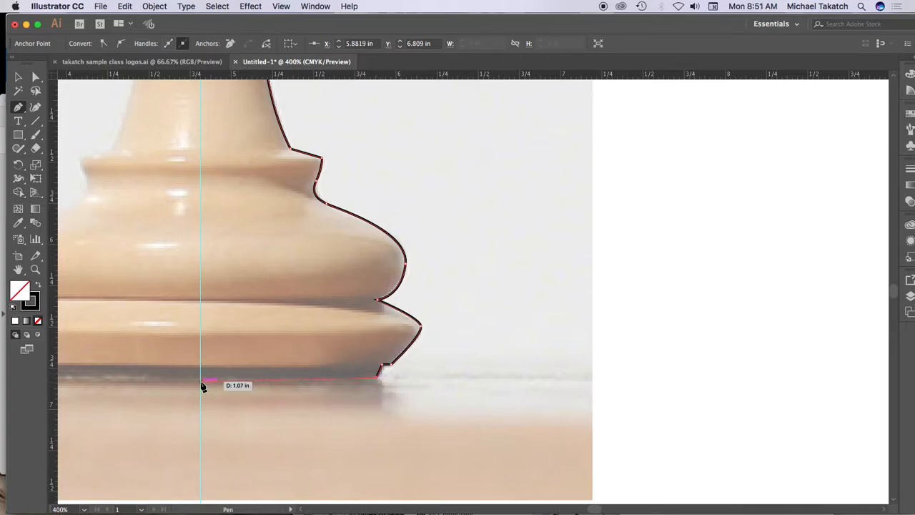
pyautogui.click(202, 379)
# - Close the half-pawn path at its starting anchor where the top of the head meets the guide
pyautogui.press('super+minus')
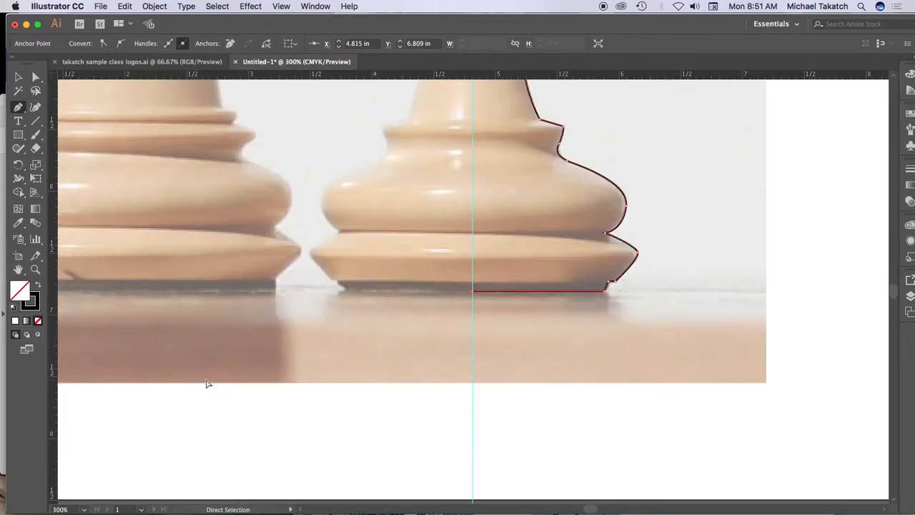
pyautogui.press('super+minus')
pyautogui.press('super+minus')
pyautogui.moveTo(453, 192); pyautogui.dragTo(284, 361)
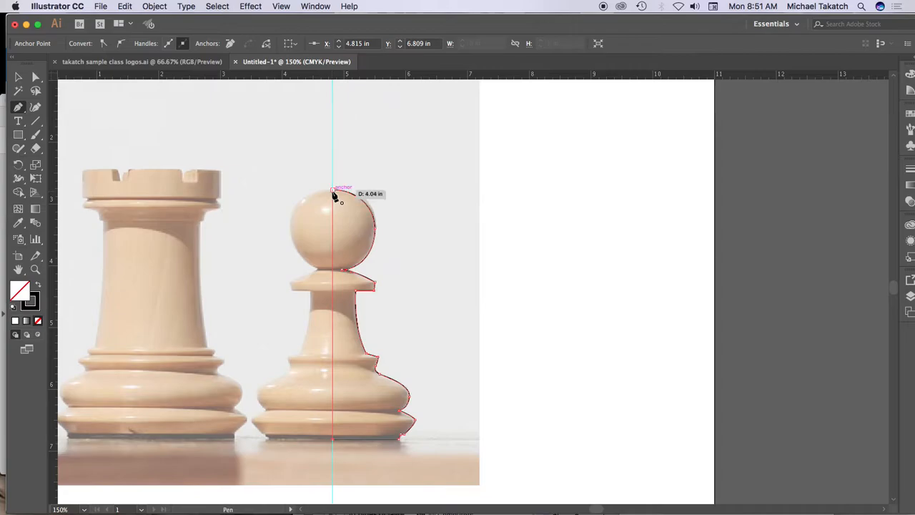
pyautogui.click(333, 191)
# - Move the closed half-pawn outline off the photo onto the blank artboard area, to about X 8.25 in
pyautogui.press('v')
pyautogui.click(289, 169)
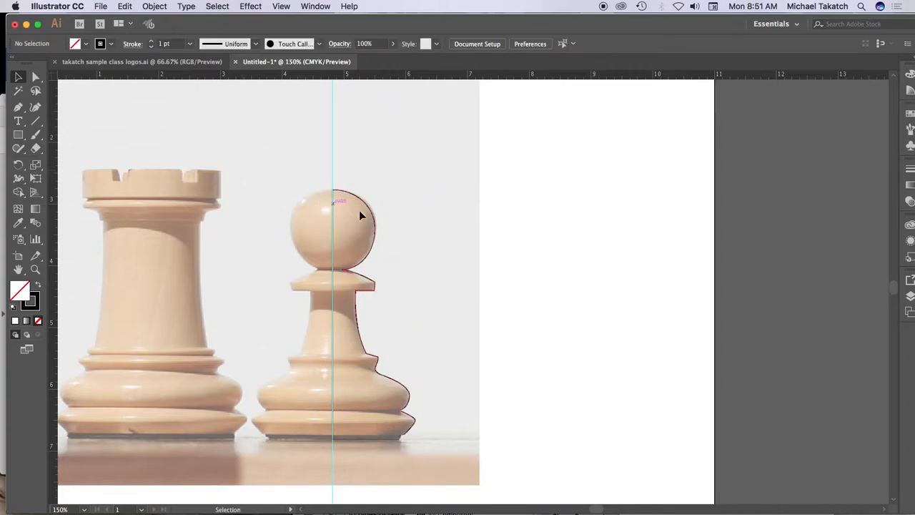
pyautogui.moveTo(365, 204); pyautogui.dragTo(535, 200)
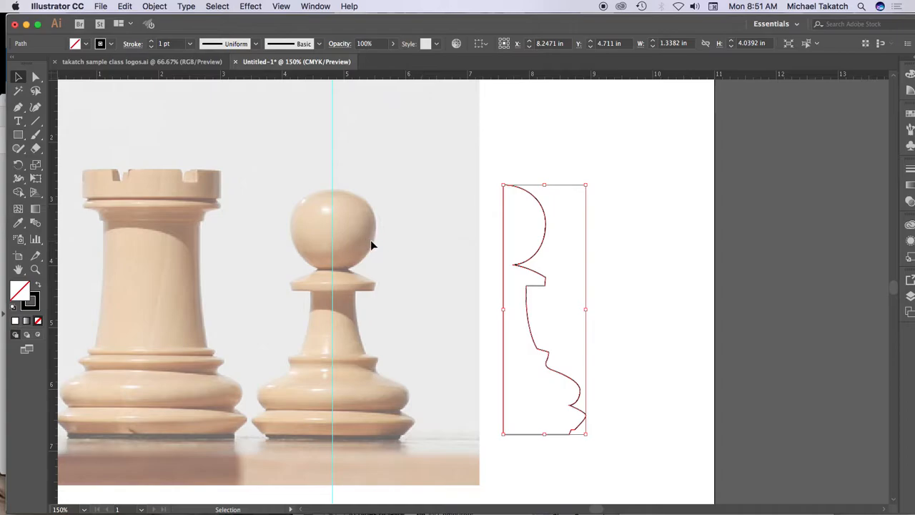
pyautogui.hotkey('ctrl', 'h')
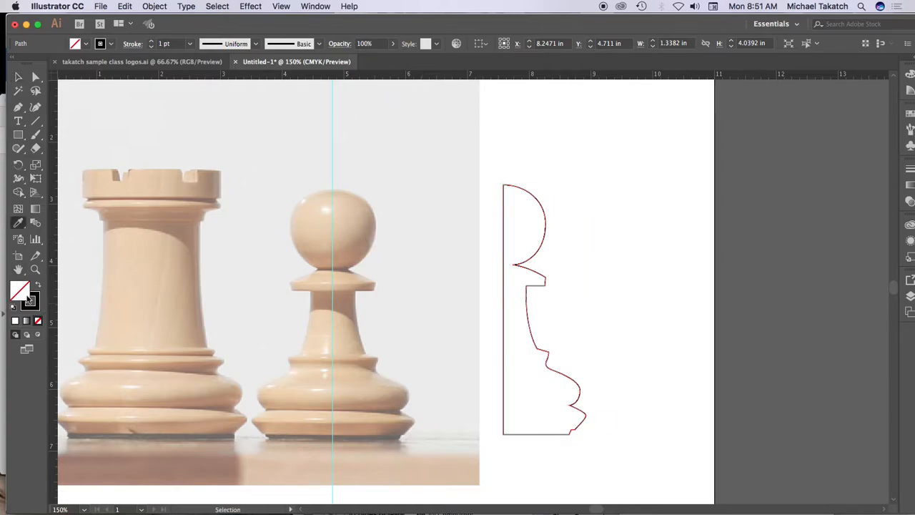
# - Fill the half-pawn outline with a light tan sampled from the photographed pawn's stem using the Eyedropper, leaving no stroke
pyautogui.click(22, 225)
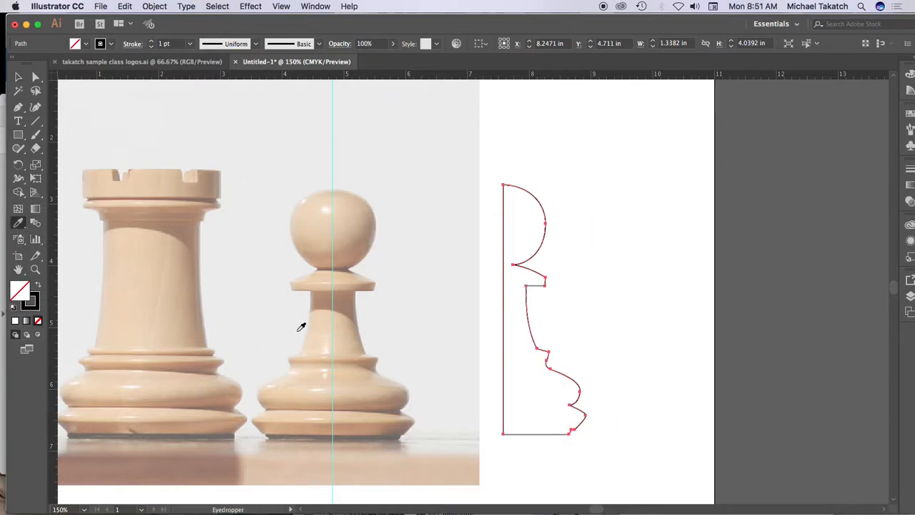
pyautogui.click(344, 322)
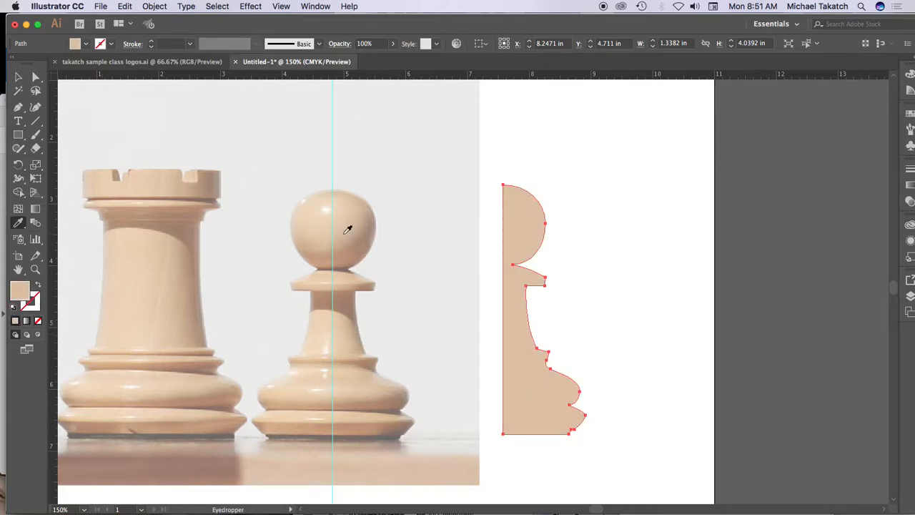
pyautogui.click(312, 219)
pyautogui.click(317, 243)
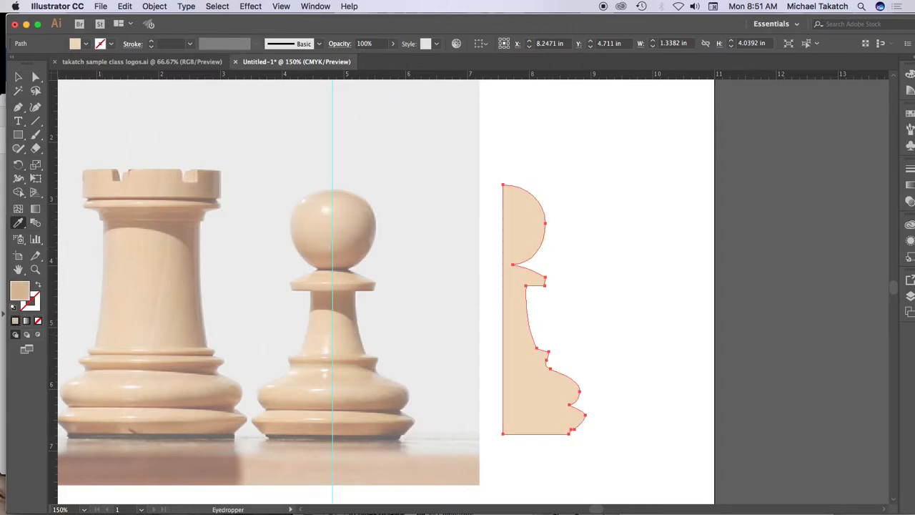
pyautogui.click(322, 341)
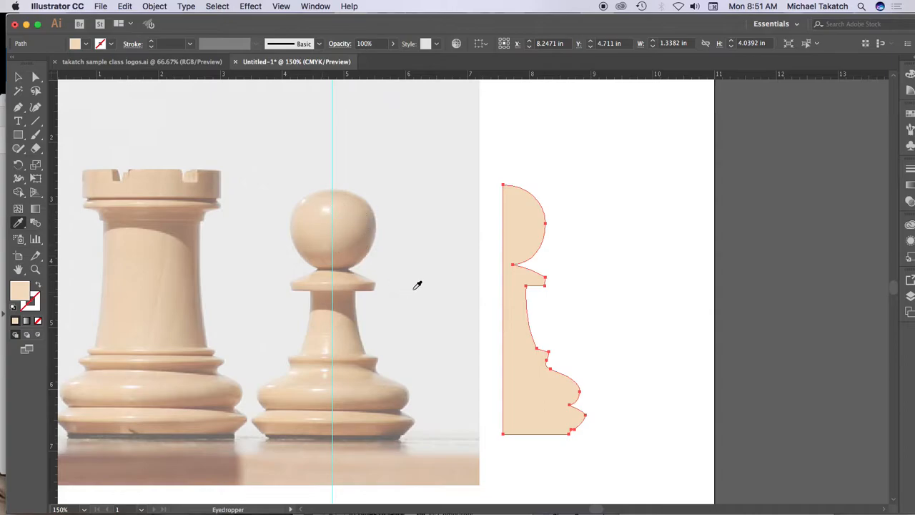
# - Start a 3D Revolve effect on the half-pawn shape and turn on its preview
pyautogui.click(260, 10)
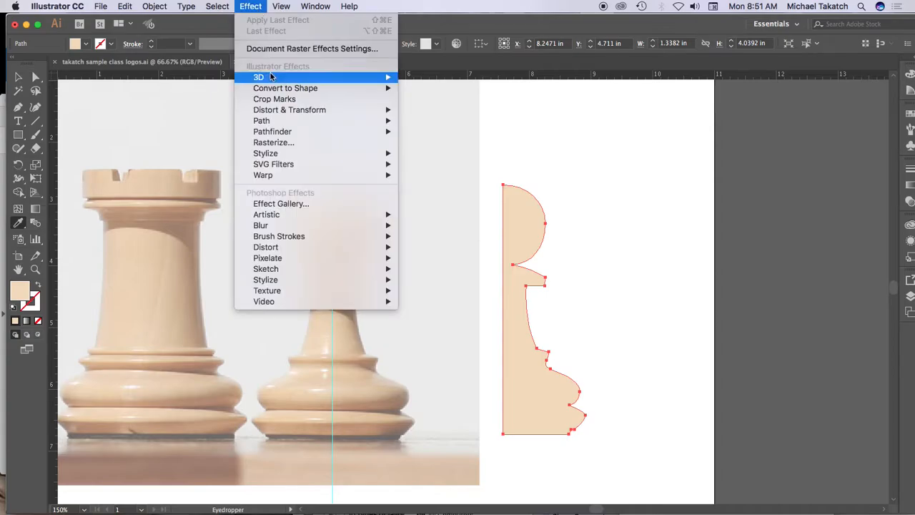
pyautogui.moveTo(272, 77)
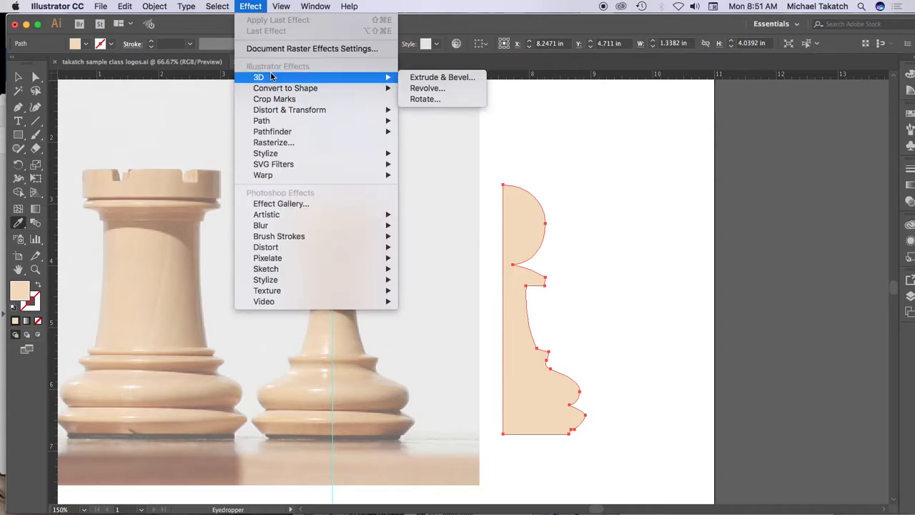
pyautogui.click(427, 88)
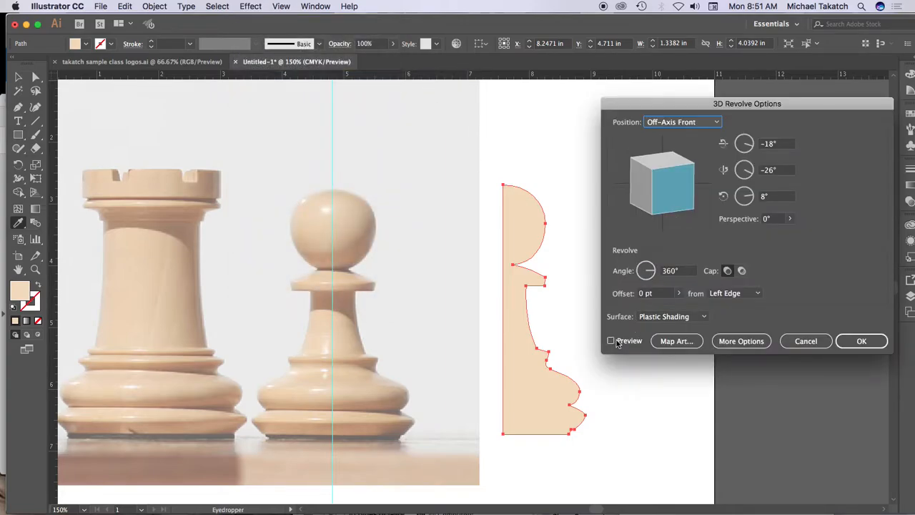
pyautogui.click(612, 341)
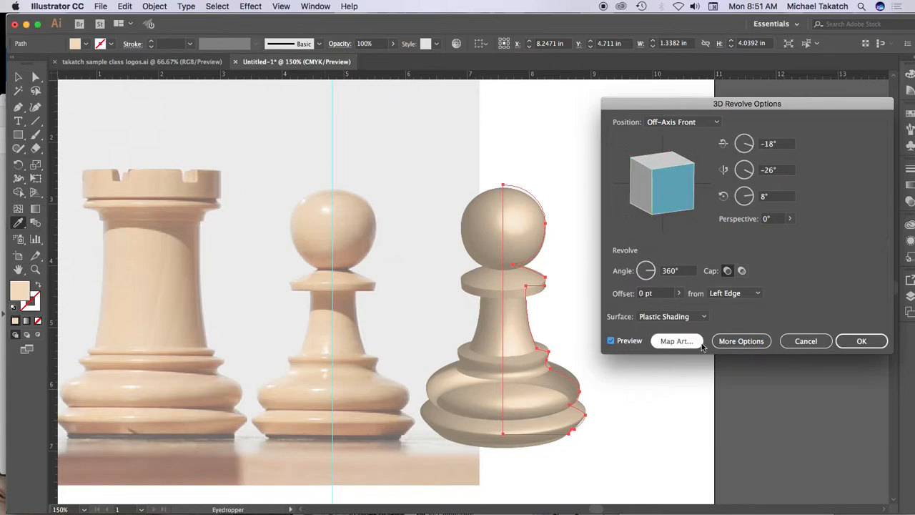
# - Move the revolve light to the shading sphere's upper left, and add a second light at its lower right, sent behind the object
pyautogui.click(742, 341)
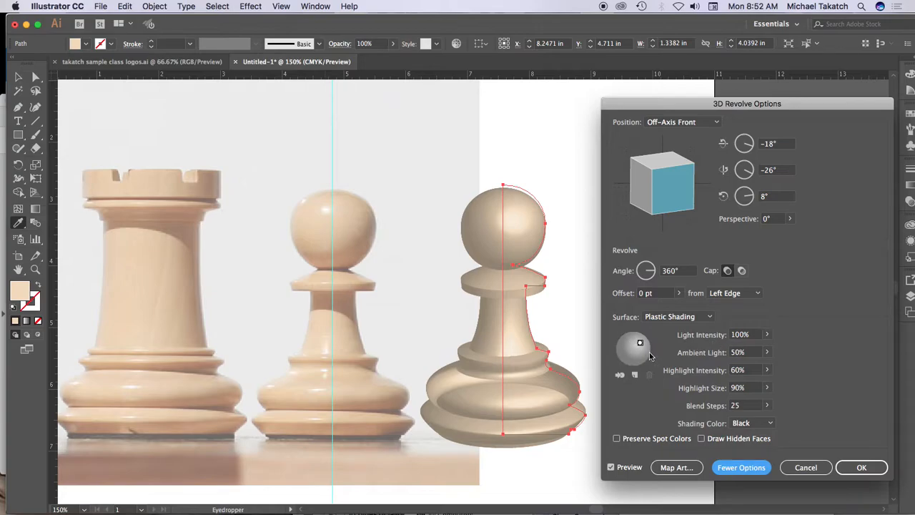
pyautogui.moveTo(640, 344); pyautogui.dragTo(623, 339)
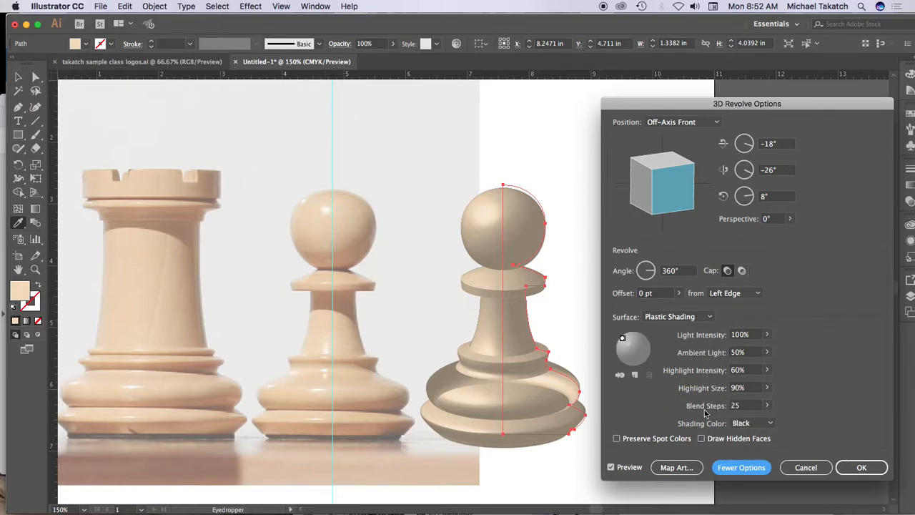
pyautogui.click(635, 375)
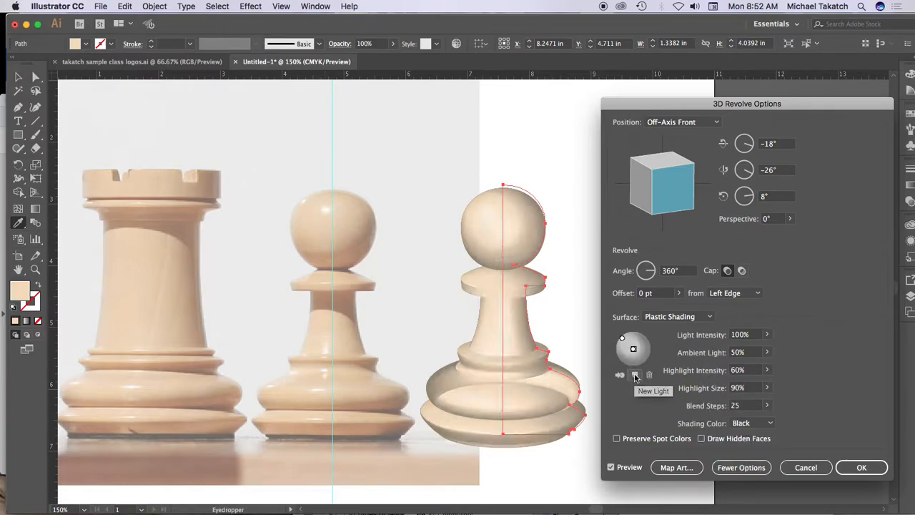
pyautogui.moveTo(633, 348)
pyautogui.mouseDown()
pyautogui.moveTo(613, 344)
pyautogui.moveTo(649, 354)
pyautogui.mouseUp()
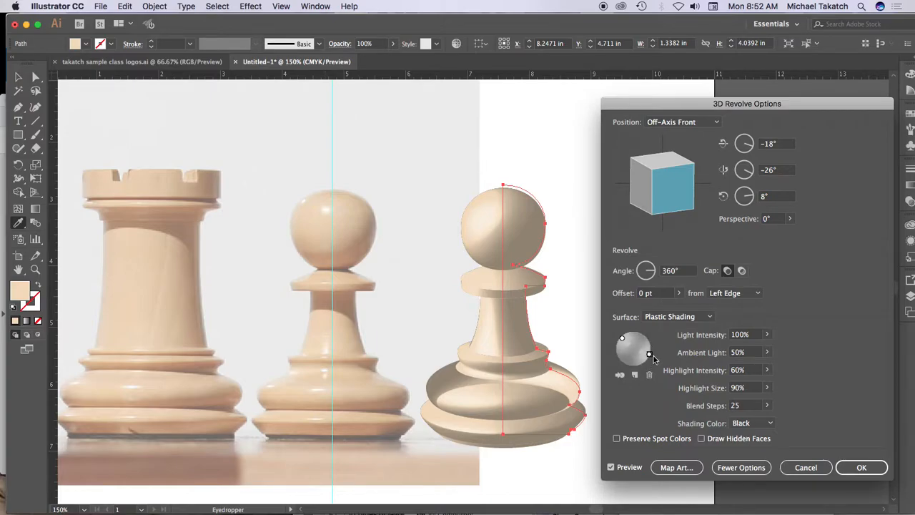
pyautogui.click(621, 377)
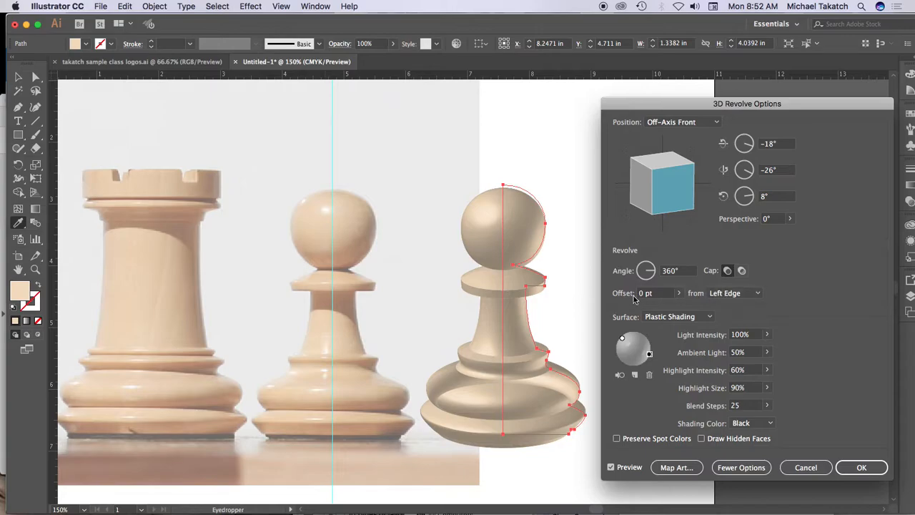
# - Try revolving the profile around its right edge, and return the axis to the left edge
pyautogui.click(758, 294)
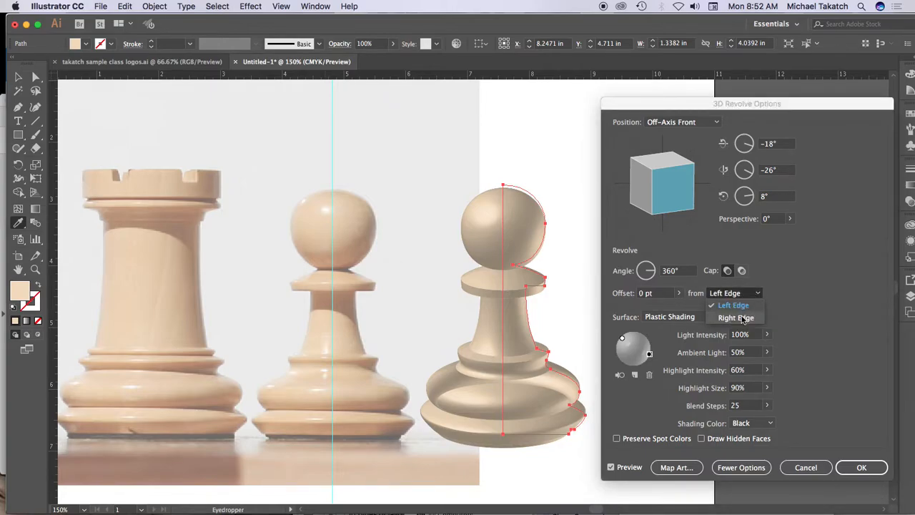
pyautogui.click(744, 319)
pyautogui.moveTo(679, 106); pyautogui.dragTo(712, 111)
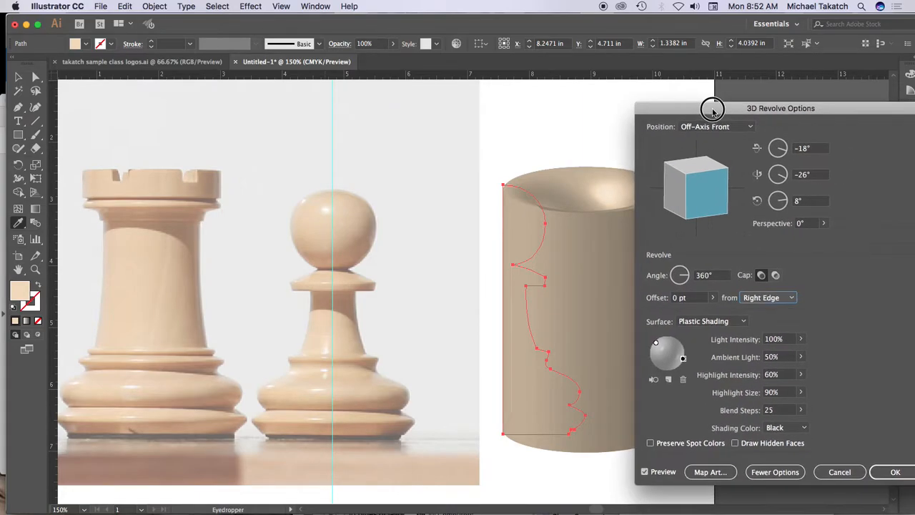
pyautogui.click(787, 298)
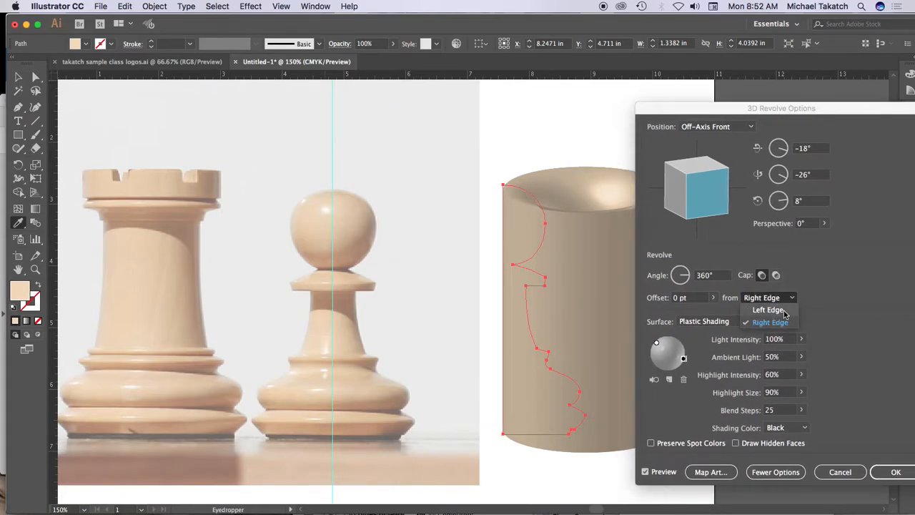
pyautogui.click(769, 310)
pyautogui.moveTo(811, 108); pyautogui.dragTo(760, 97)
# - Apply the 3D Revolve and move the pawn closer to the photographed one, to about X 7.58 in
pyautogui.click(841, 462)
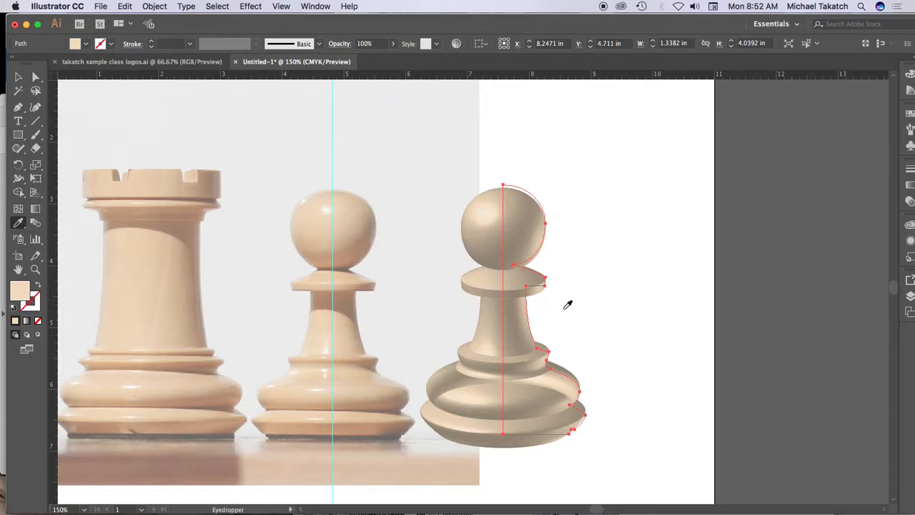
pyautogui.press('v')
pyautogui.click(476, 268)
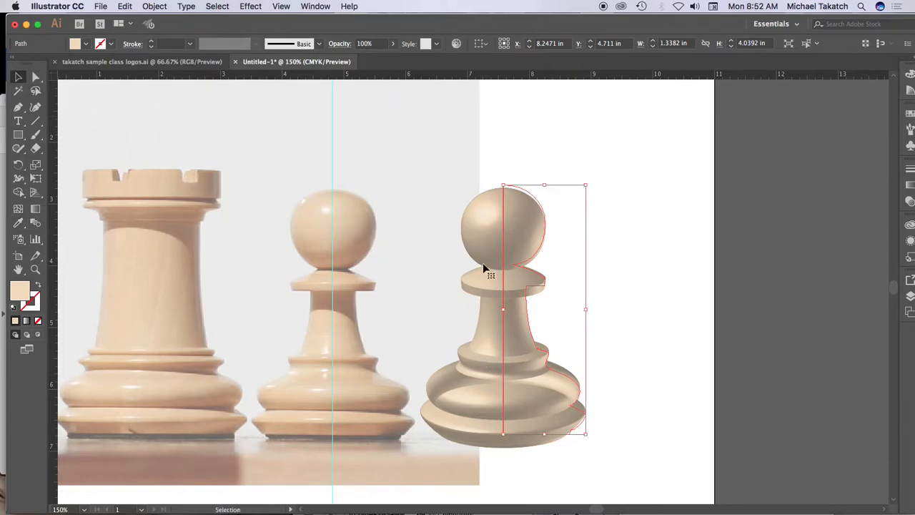
pyautogui.moveTo(513, 253); pyautogui.dragTo(474, 255)
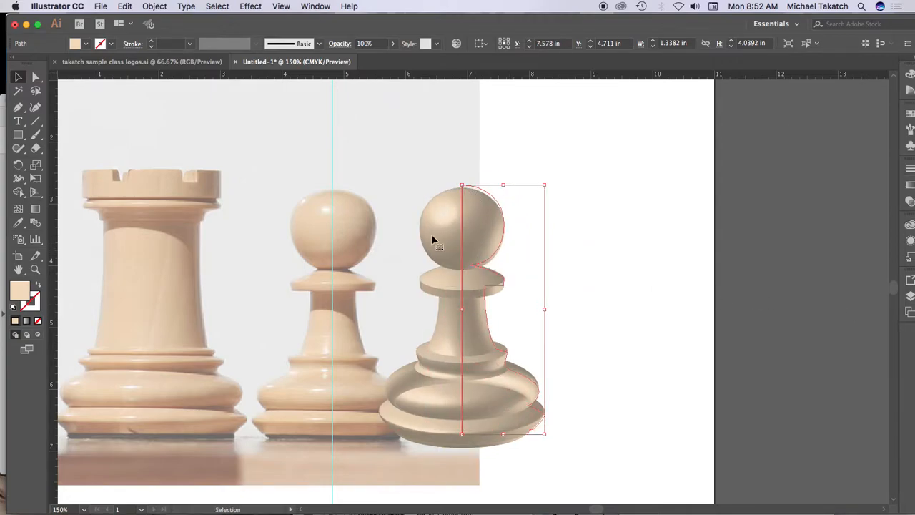
# - Edit the pawn's applied 3D Revolve effect with preview on, and set its position to Front
pyautogui.click(910, 243)
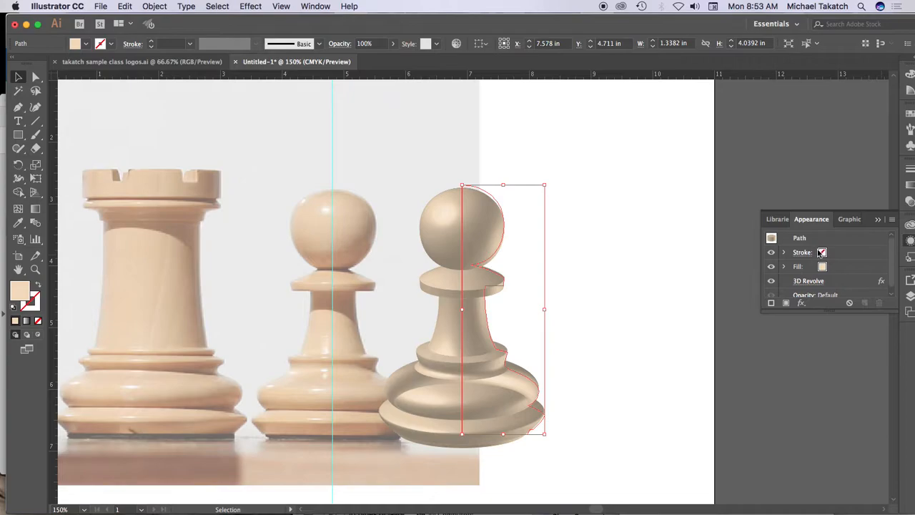
pyautogui.moveTo(828, 310); pyautogui.dragTo(828, 358)
pyautogui.click(809, 283)
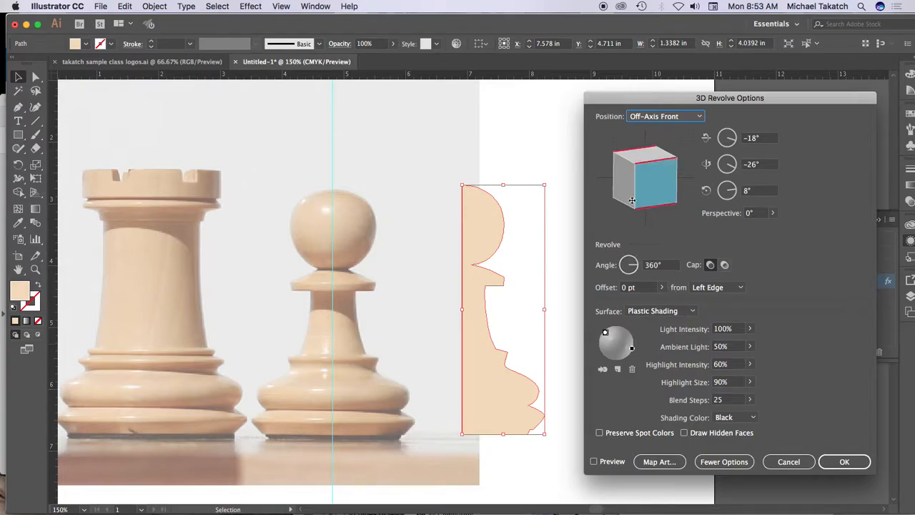
pyautogui.click(595, 462)
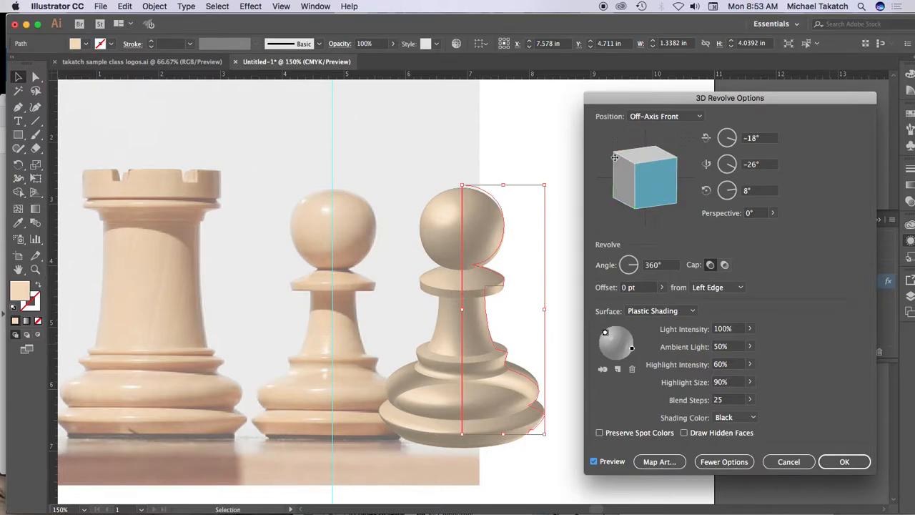
pyautogui.click(698, 118)
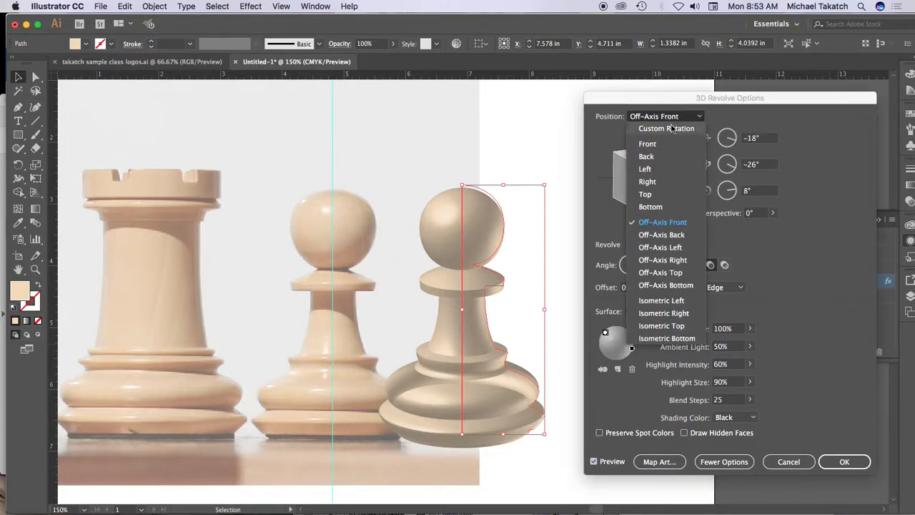
pyautogui.click(652, 144)
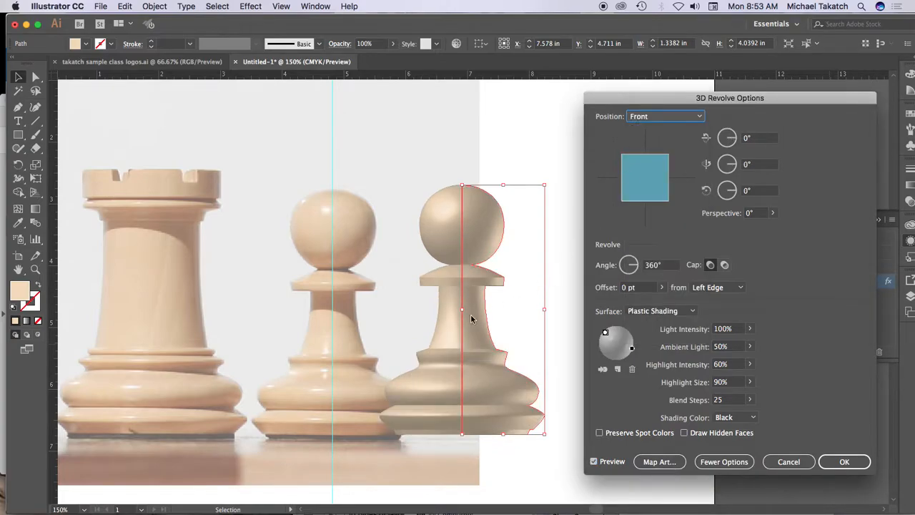
pyautogui.click(701, 118)
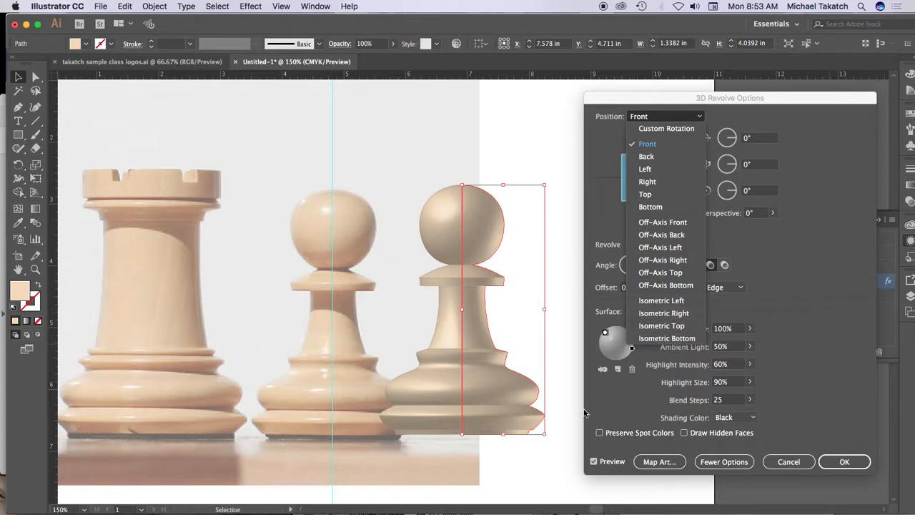
pyautogui.click(844, 463)
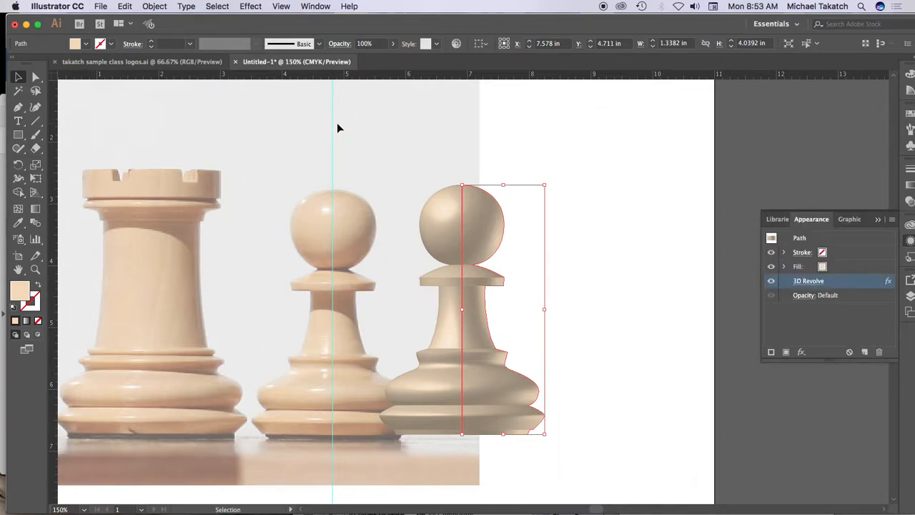